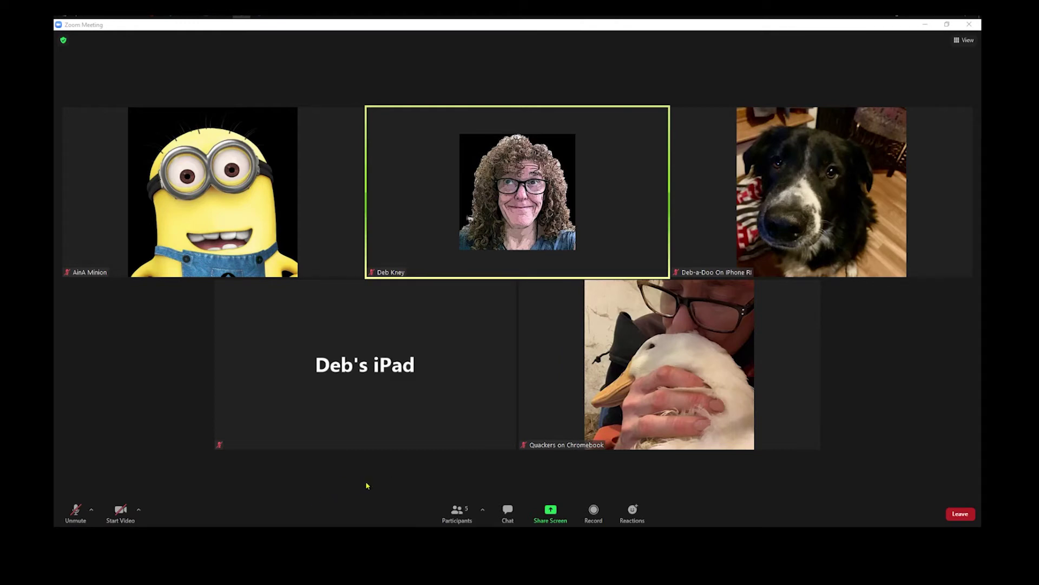
Step: Unmute and re-mute via the toolbar and video tile buttons, then hold spacebar to temporarily unmute
{"action": "left_click", "coordinate": [75, 513]}
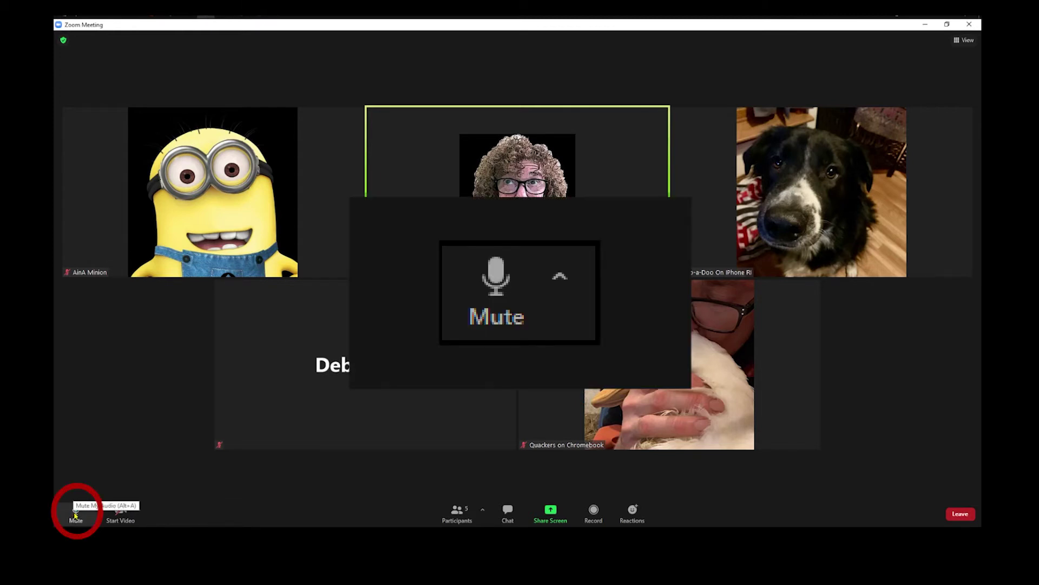
{"action": "left_click", "coordinate": [76, 514]}
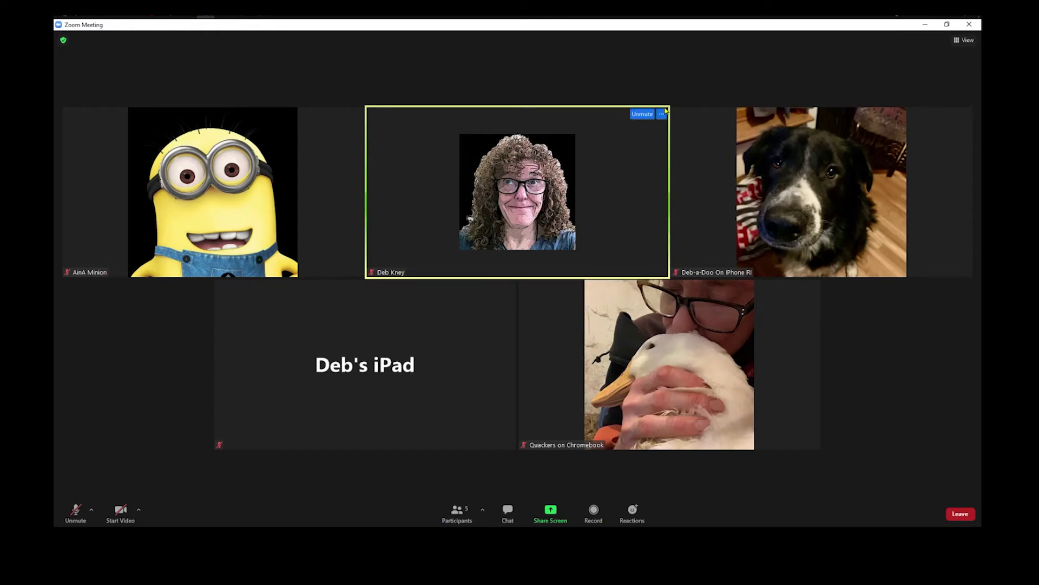
{"action": "mouse_move", "coordinate": [517, 192]}
{"action": "left_click", "coordinate": [642, 114]}
{"action": "left_click", "coordinate": [647, 116]}
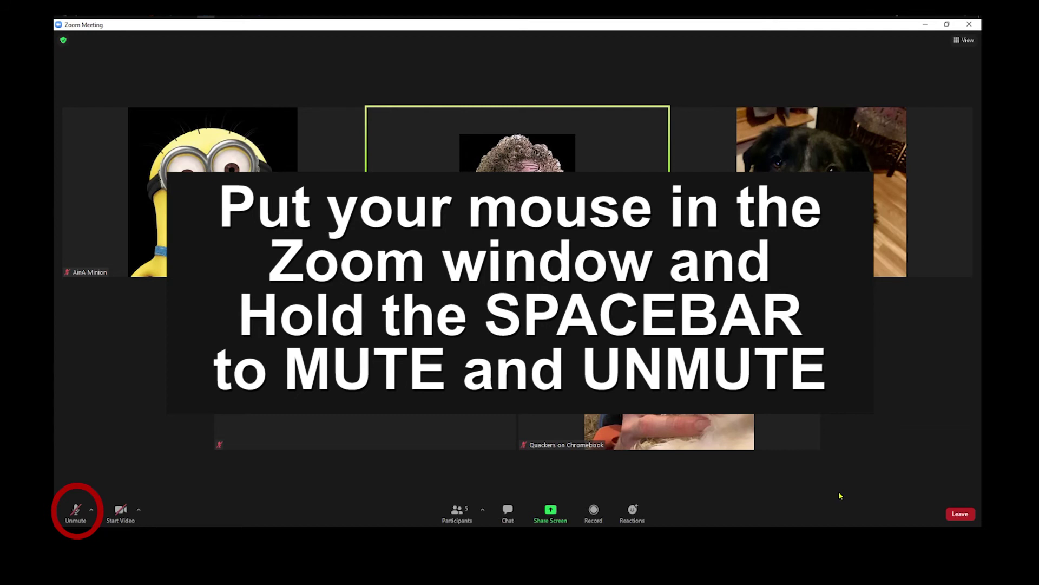
{"action": "key", "text": "space"}
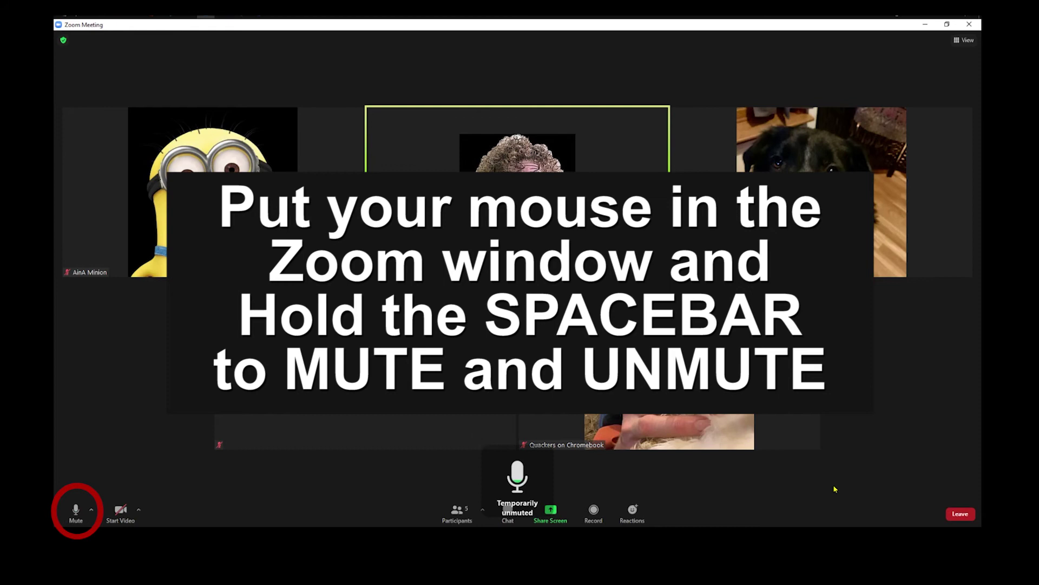